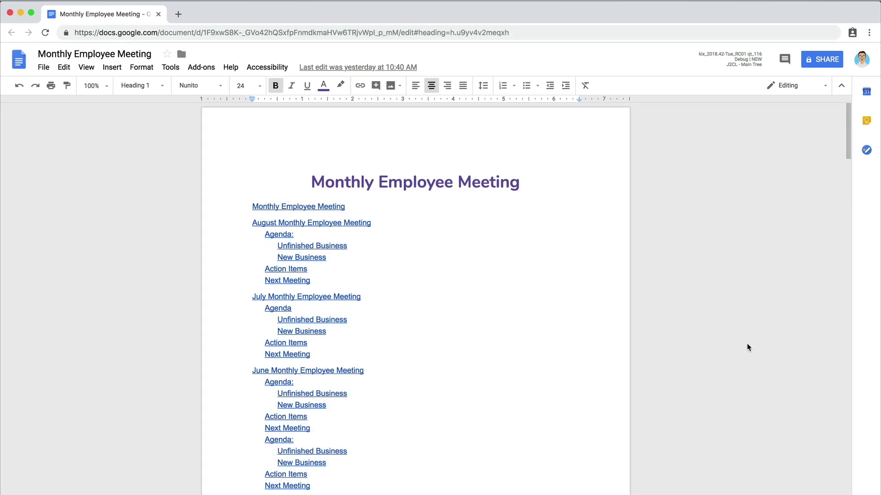
Step: Copy the template body from Meeting Title through Next Meeting
scroll(748, 348, "down", 6)
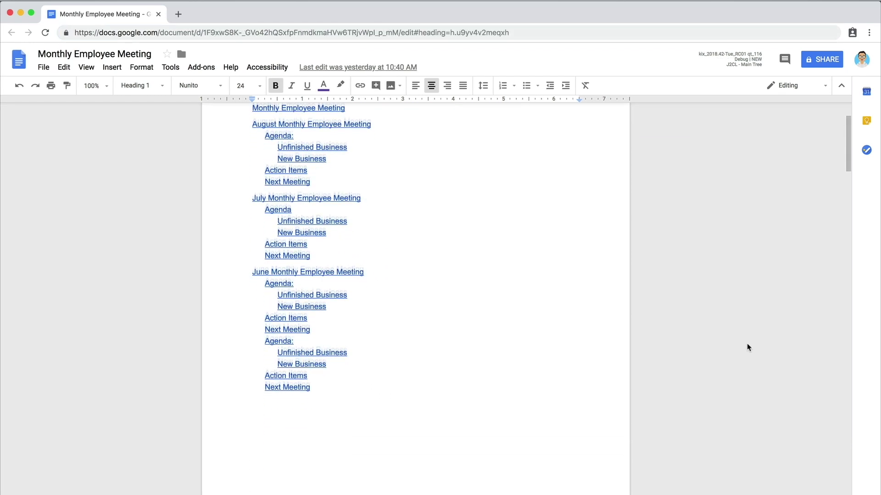
scroll(748, 348, "down", 8)
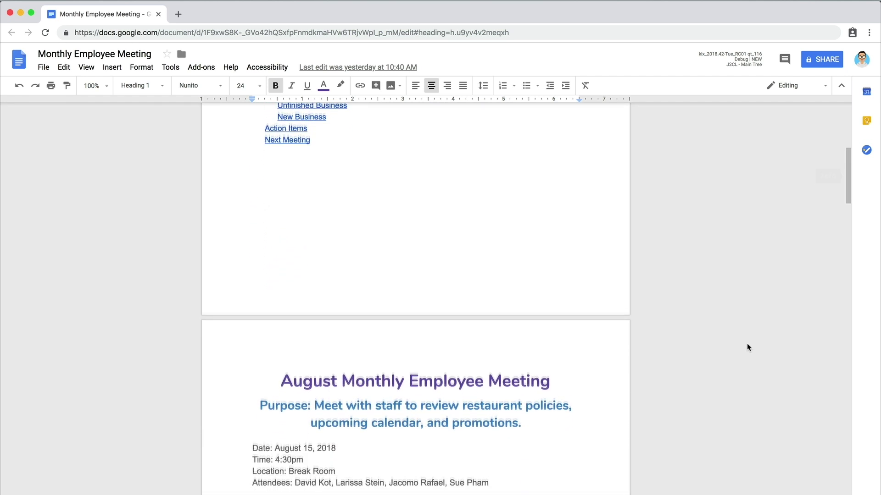
scroll(749, 348, "down", 7)
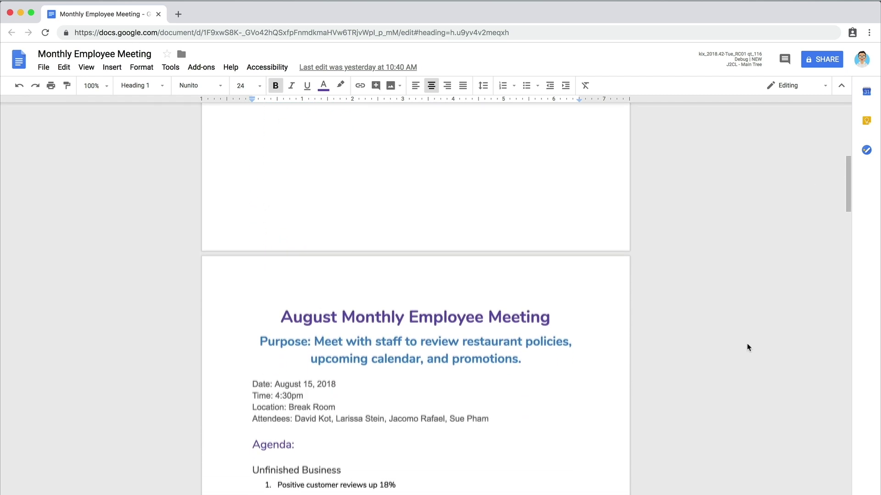
scroll(749, 348, "down", 4)
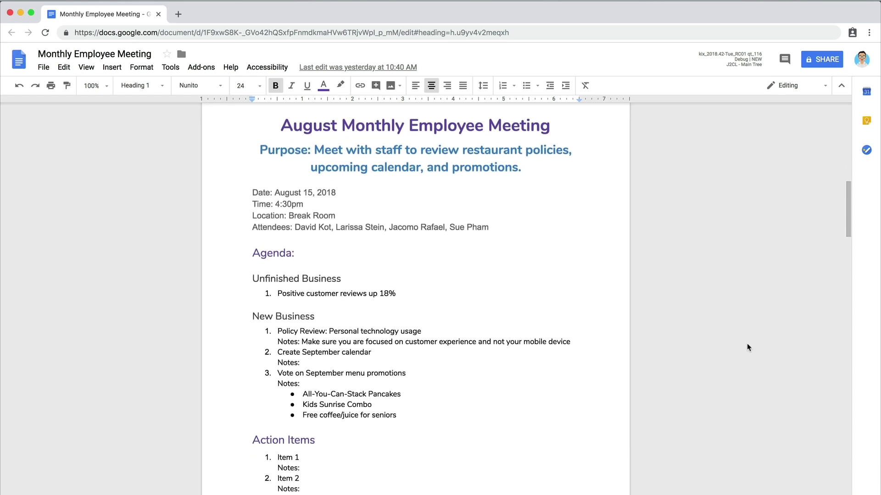
scroll(749, 348, "down", 13)
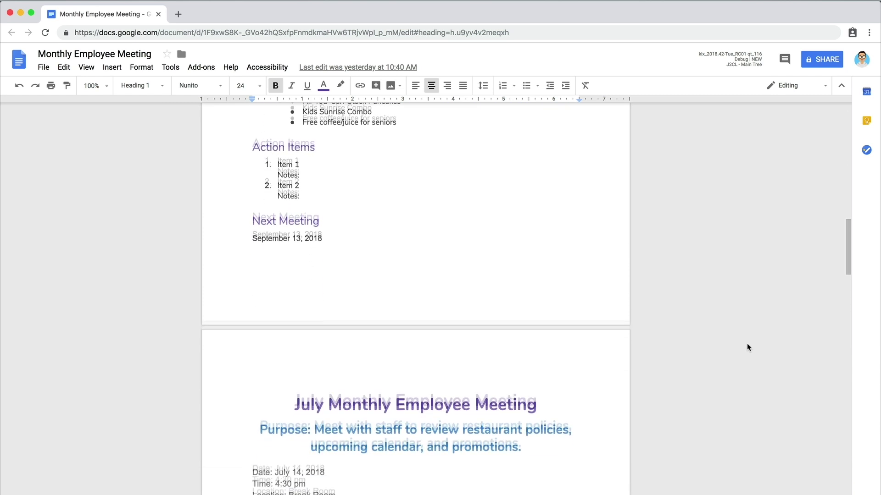
scroll(749, 348, "down", 1)
scroll(749, 348, "down", 12)
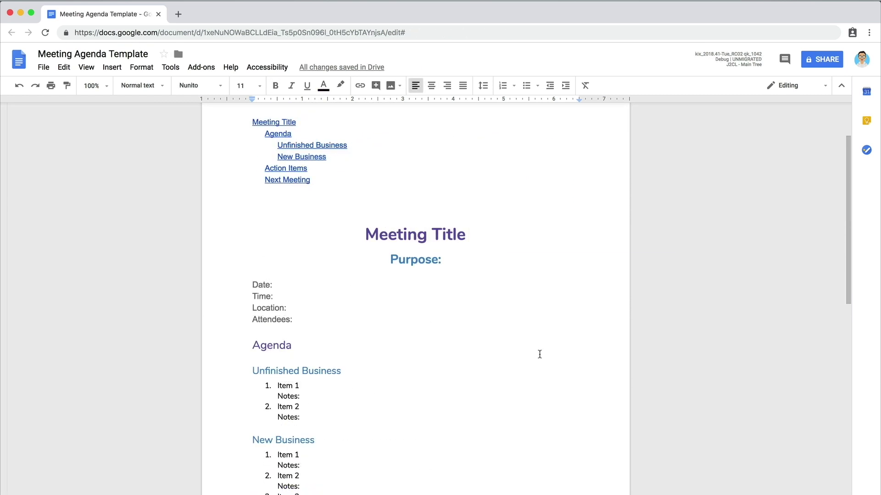
left_click_drag(363, 227, 411, 481)
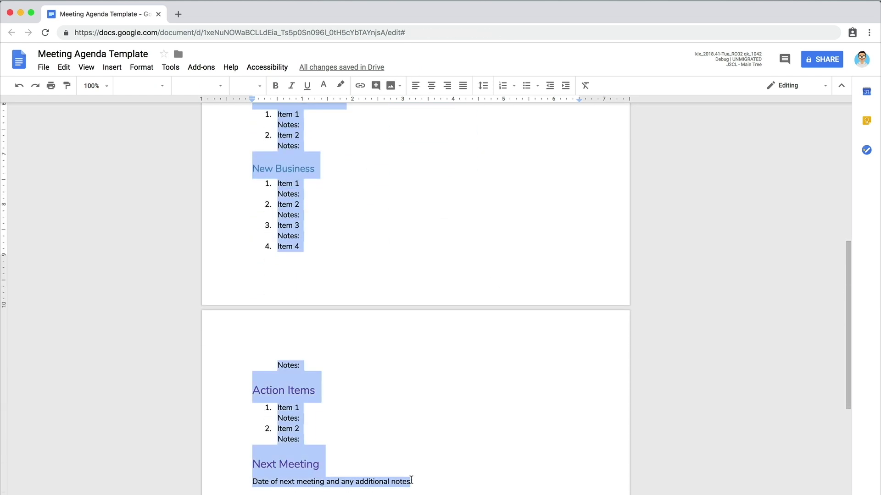
left_click(64, 68)
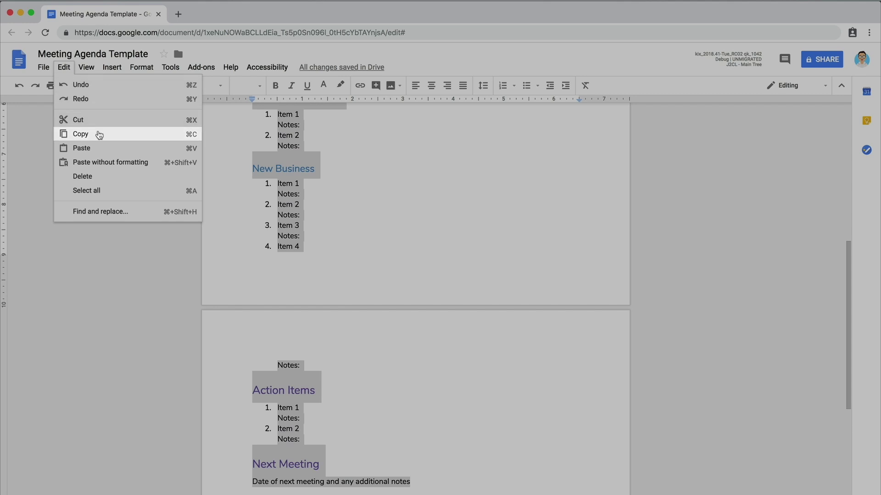
left_click(99, 135)
Step: Paste the copied template body on the empty line below the contents list
scroll(384, 210, "up", 6)
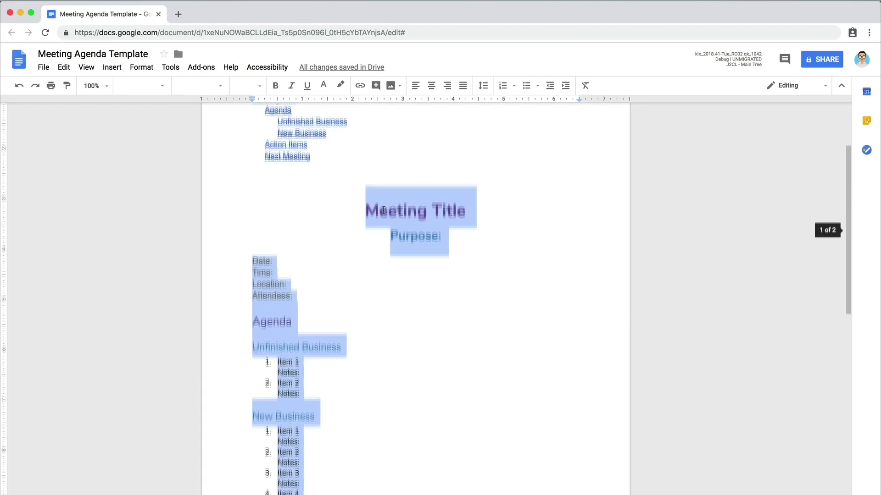
left_click(350, 220)
left_click(64, 67)
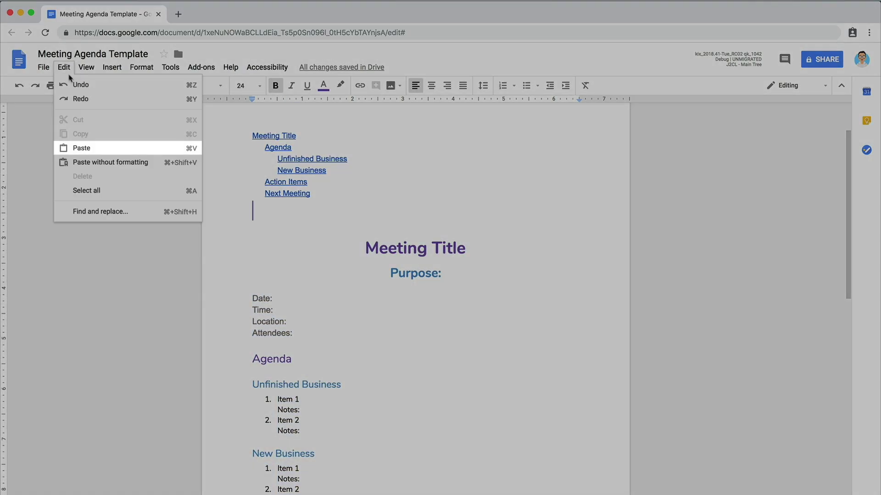
left_click(89, 152)
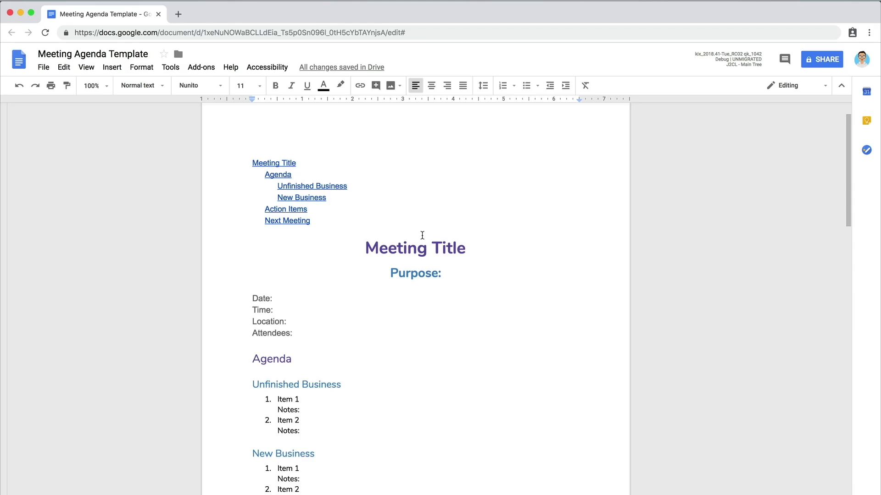
Step: Replace the Meeting Title heading with 'Monthly Employee Meeting', dropping the word June
triple_click(465, 250)
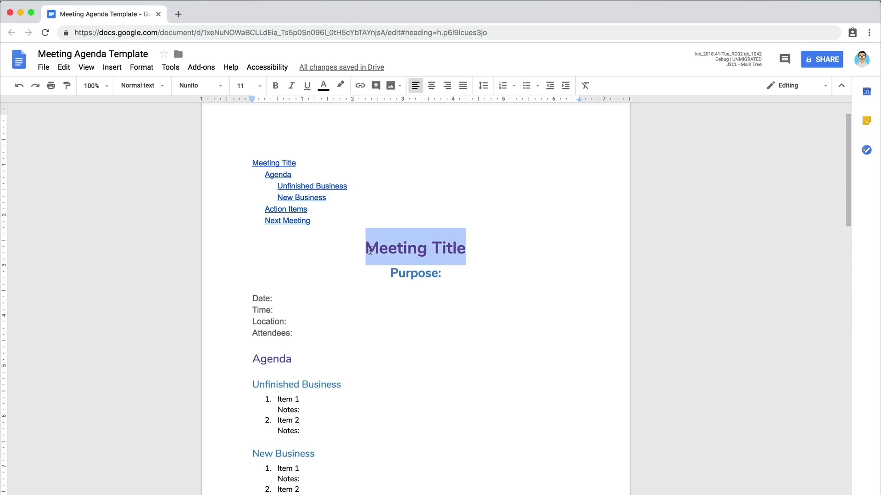
type("June Monthly ")
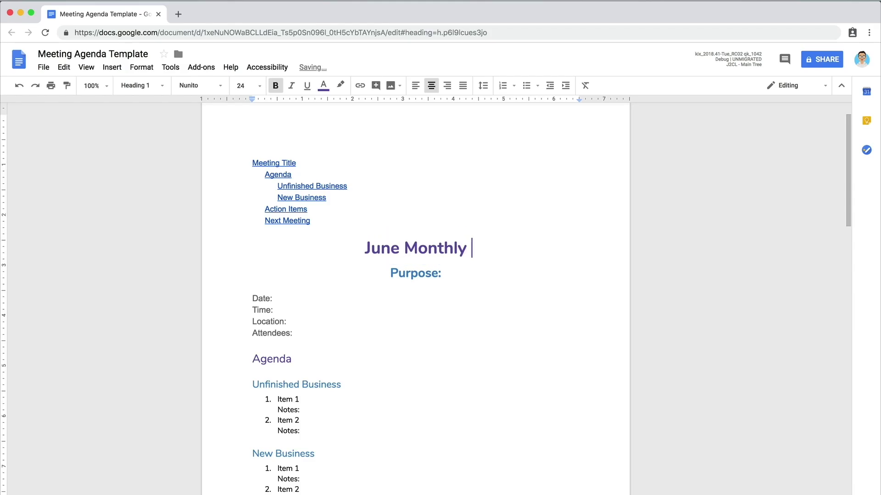
type("Employee Meeting")
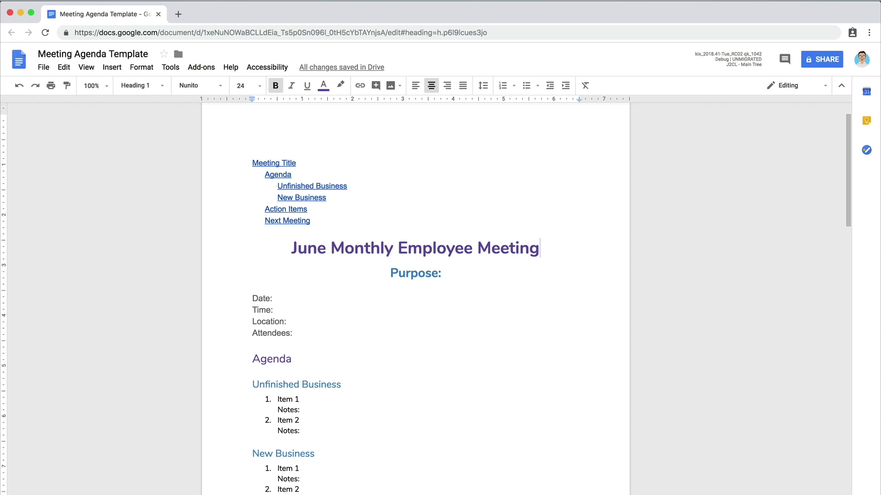
left_click_drag(331, 248, 294, 247)
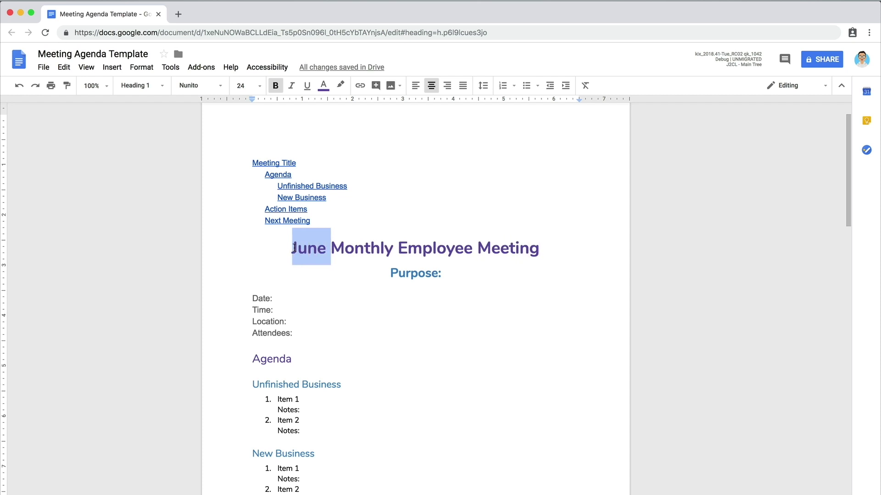
key("BackSpace")
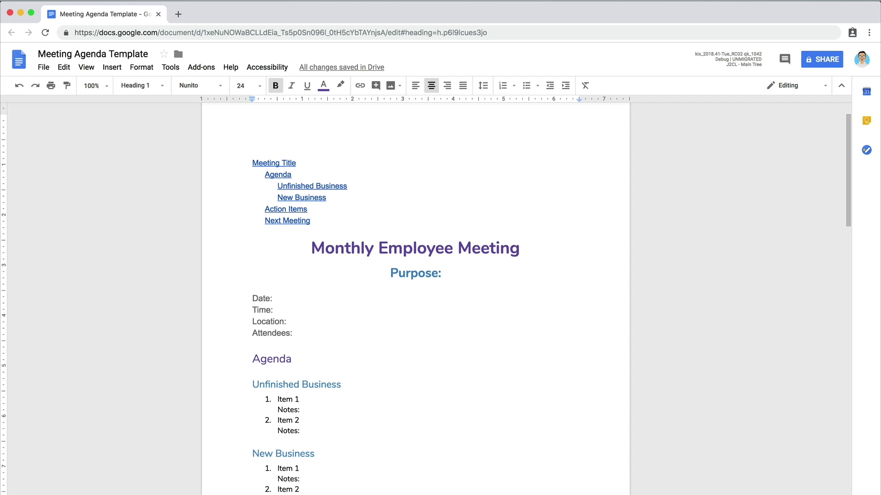
left_click(451, 276)
Step: Enter the purpose 'Meet with staff to review restaurant policies, upcoming calendar, and promotions.'
type("Meet")
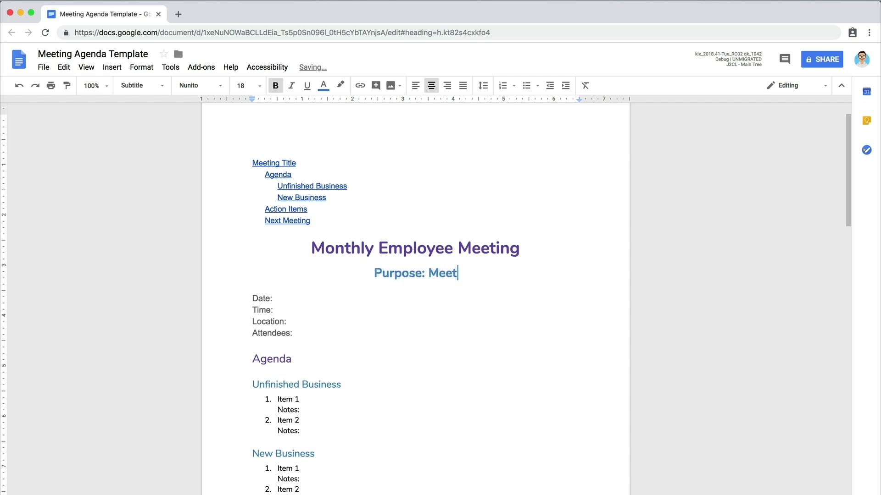
type(" with staff to review res")
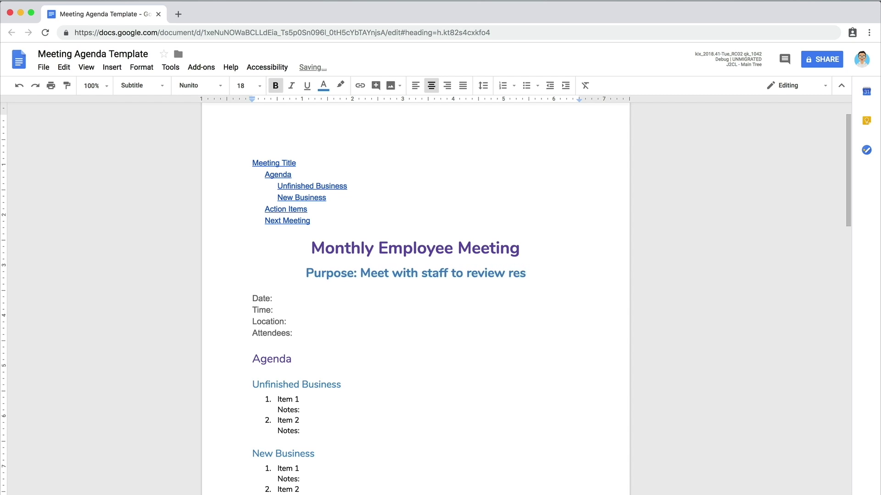
type("taurant policies, upcoming")
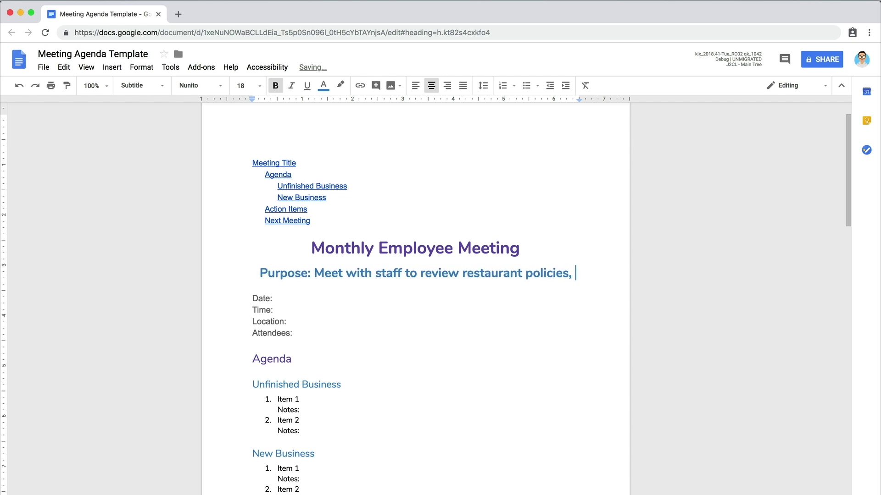
type(" calendar, and promotions.")
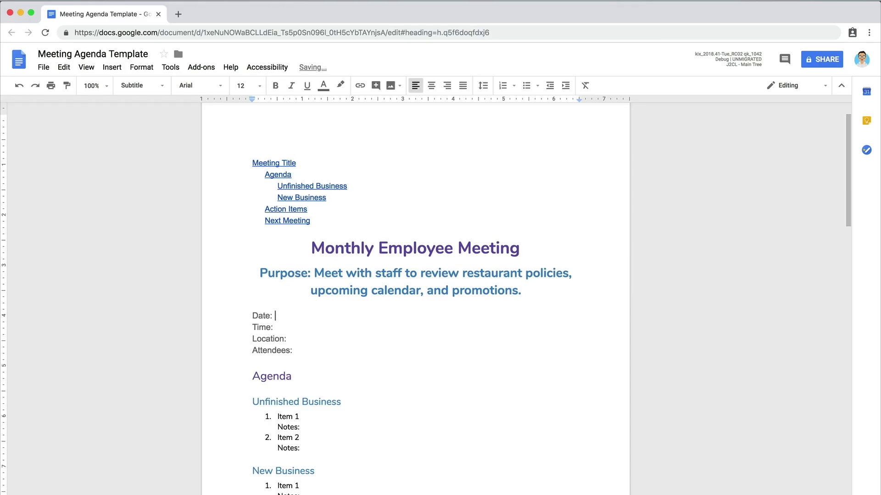
Step: Enter date June 13, 2018, time 4:30pm, location Break room, and four attendees, the last optional
type("June 13, 2018 Time: 4:30pm Location:")
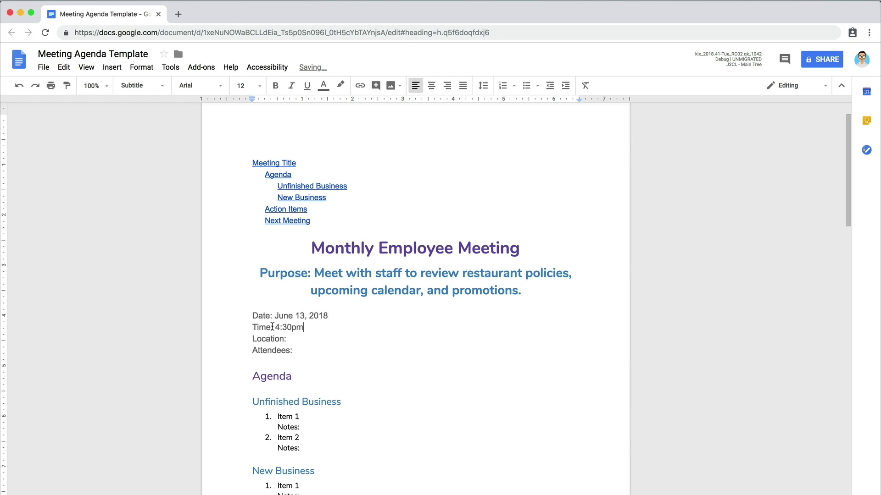
type(" Break room")
left_click(299, 352)
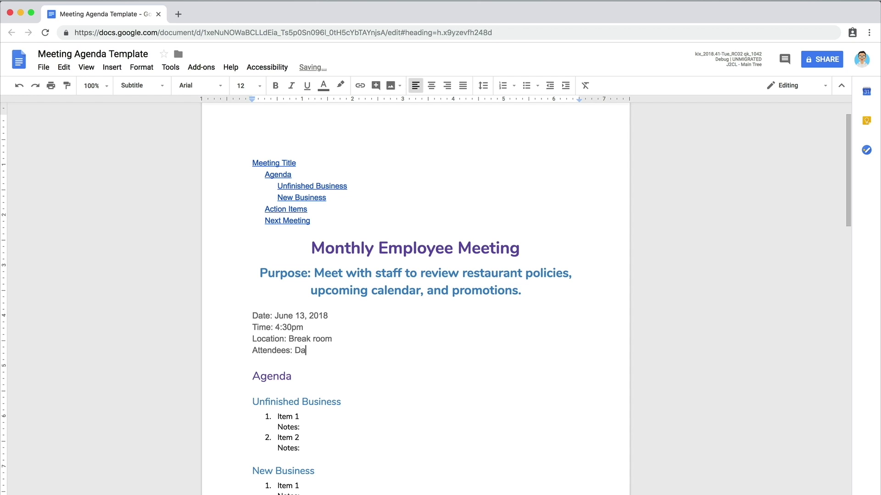
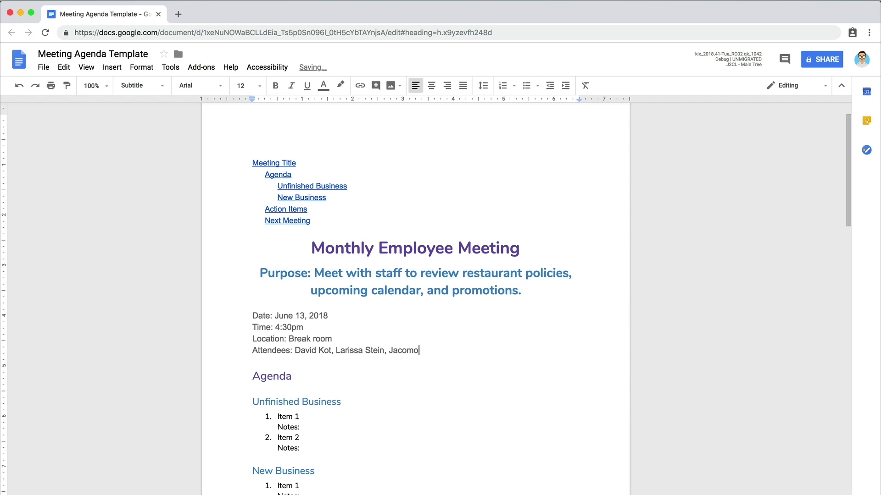
type("ptional)")
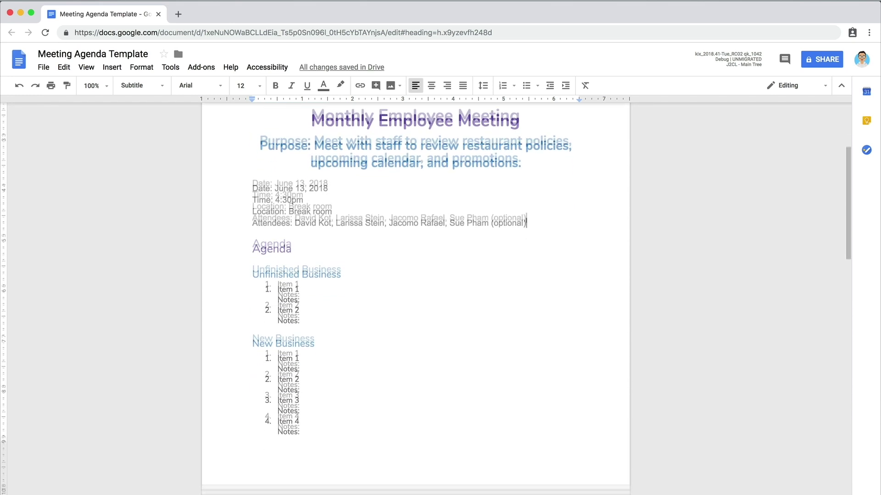
Step: Rename Item 1 to 'Review time card approval process' and delete the Item 2 placeholder
left_click(304, 241)
left_click_drag(304, 240, 277, 240)
type("Review time card a")
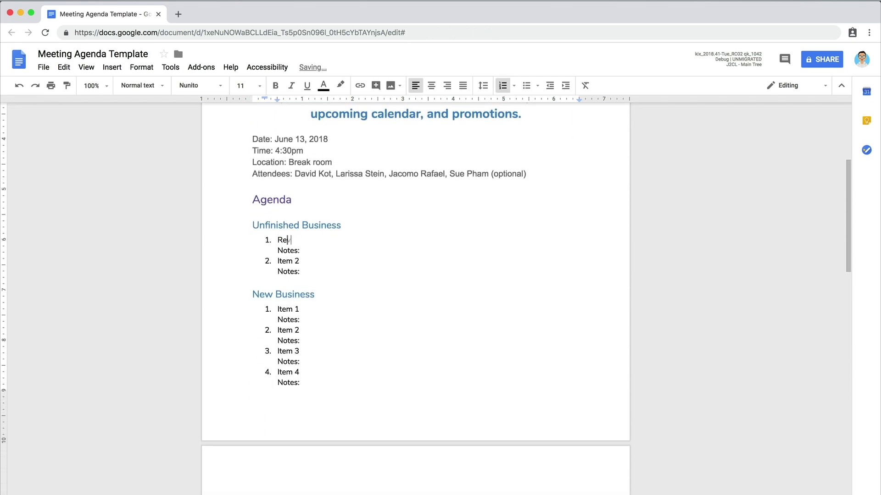
type("pproval process")
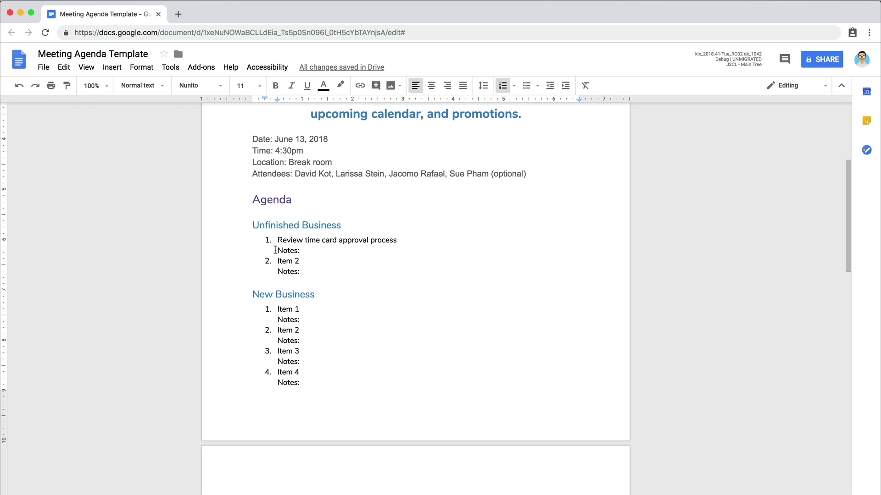
left_click_drag(300, 272, 277, 264)
key("BackSpace")
key("BackSpace")
key("BackSpace")
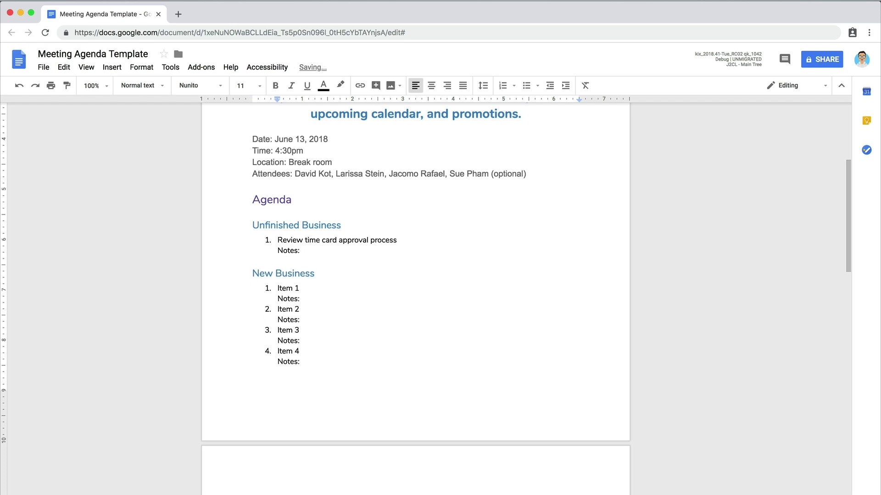
scroll(416, 275, "down", 5)
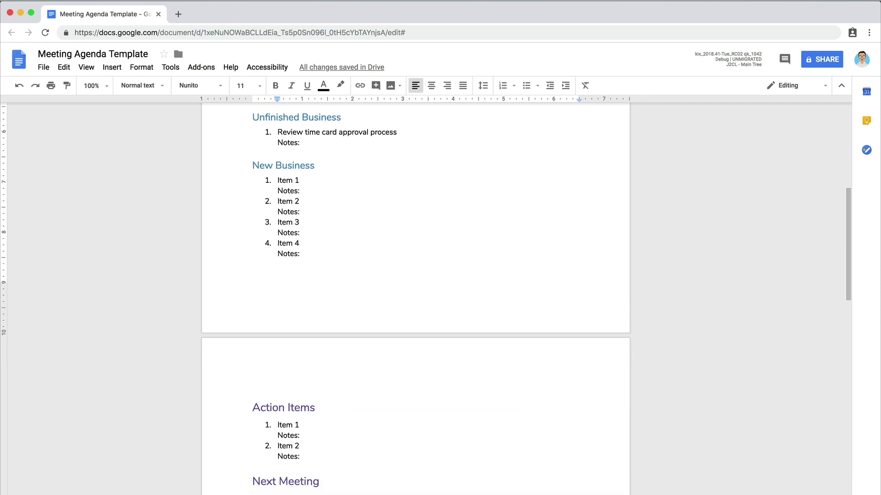
Step: Add 'Discuss vacation days' with request, limit and blackout details, plus 'Brainstorm and vote on new menu promotions'
left_click_drag(299, 180, 277, 181)
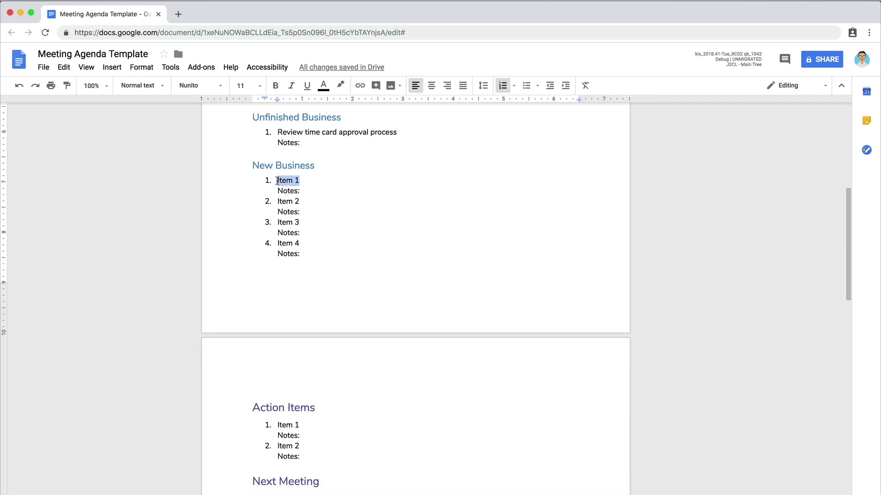
type("Discuss vacation days")
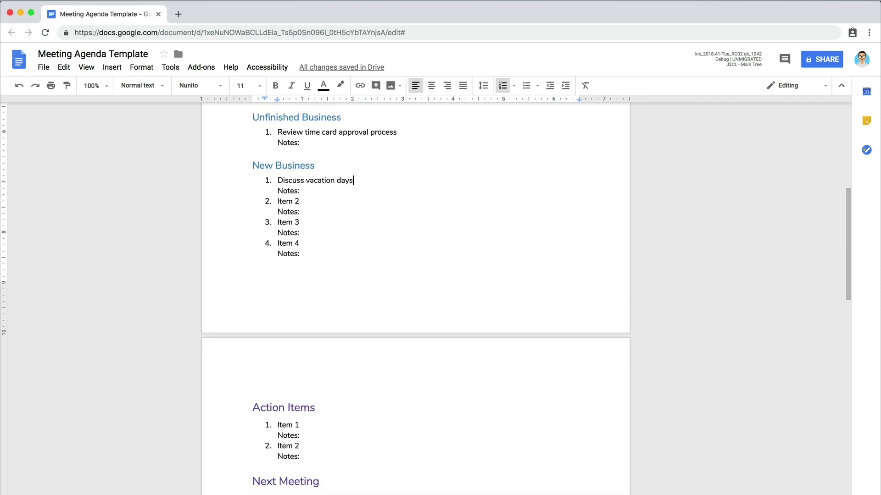
left_click_drag(300, 202, 276, 202)
type("Brainstorm and vote on ")
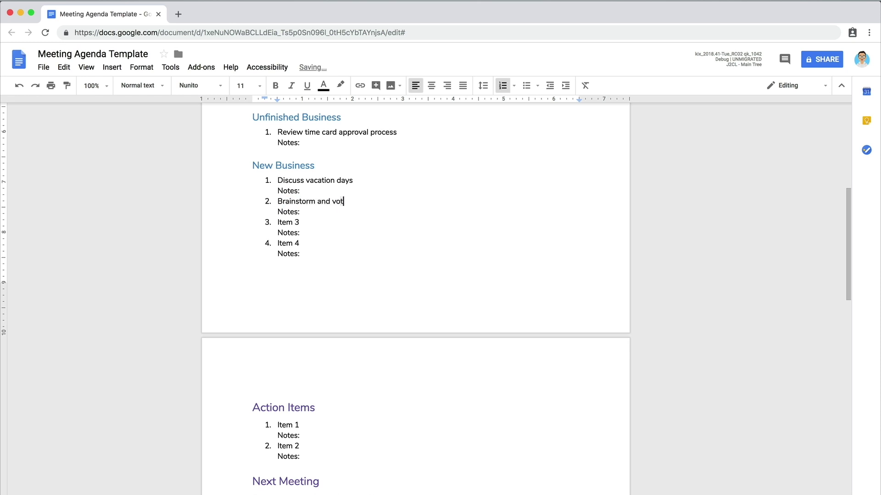
type("new menu promotions")
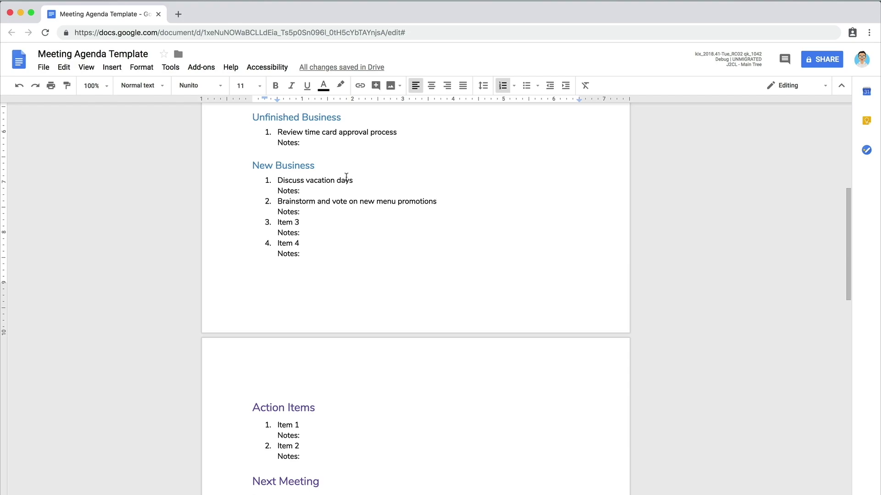
type("- ")
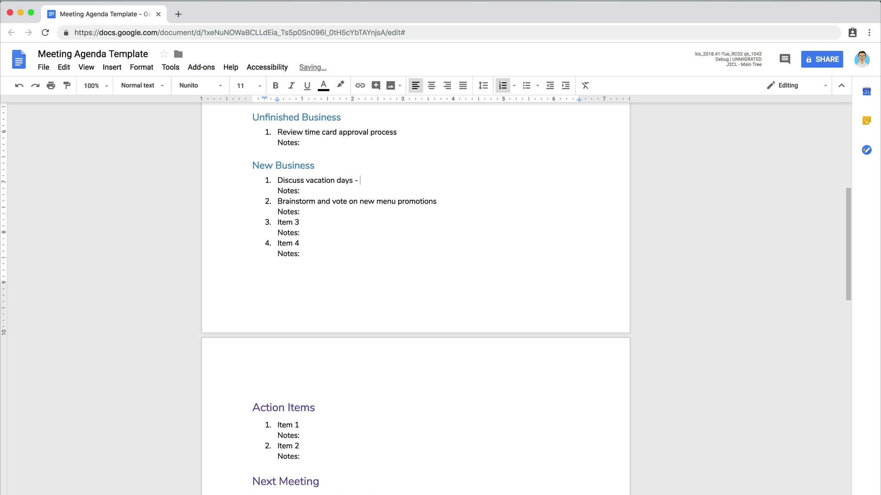
type("submit requests for days off, re")
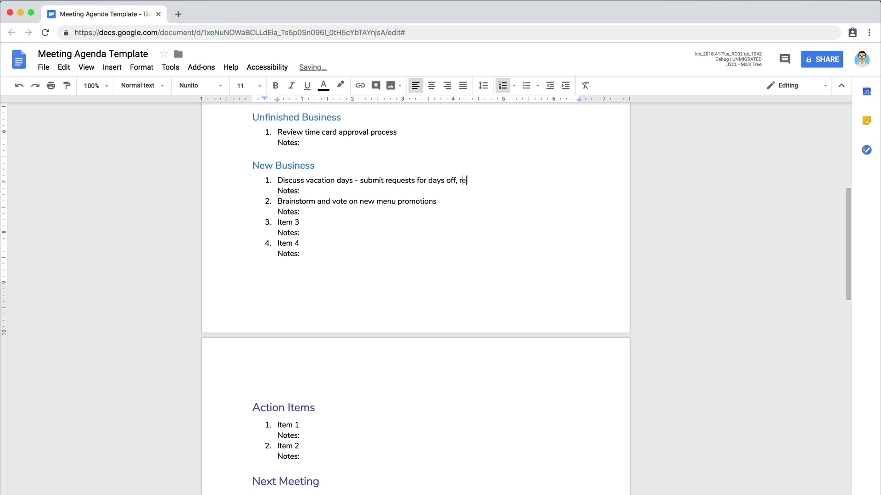
type("view max number of days allowed")
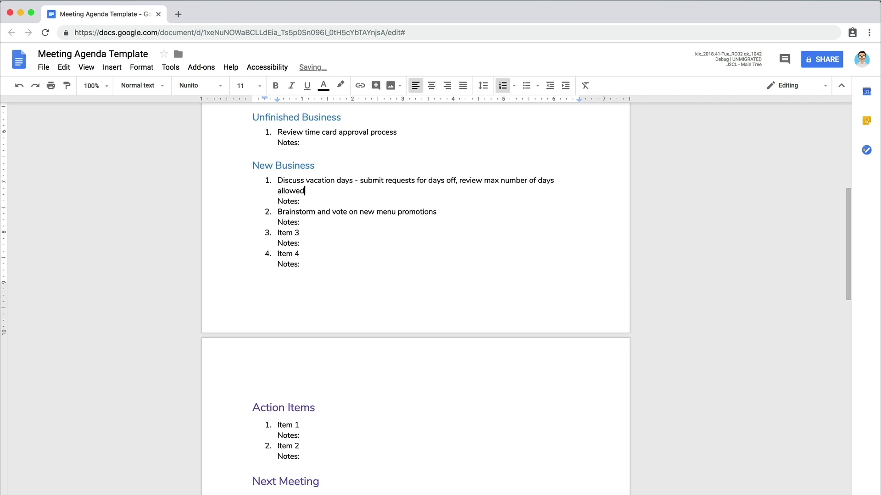
type(", clarify blackout dates")
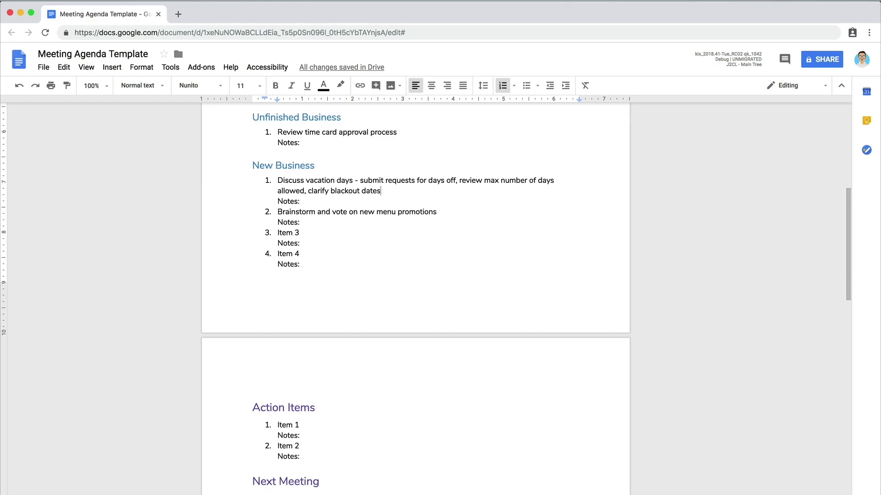
scroll(415, 298, "up", 6)
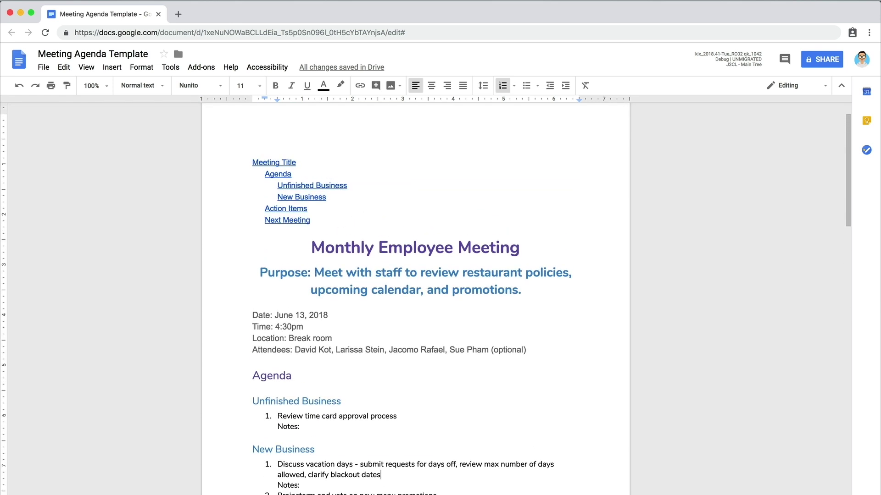
Step: Refresh the table of contents so it lists the Monthly Employee Meeting heading
left_click(261, 197)
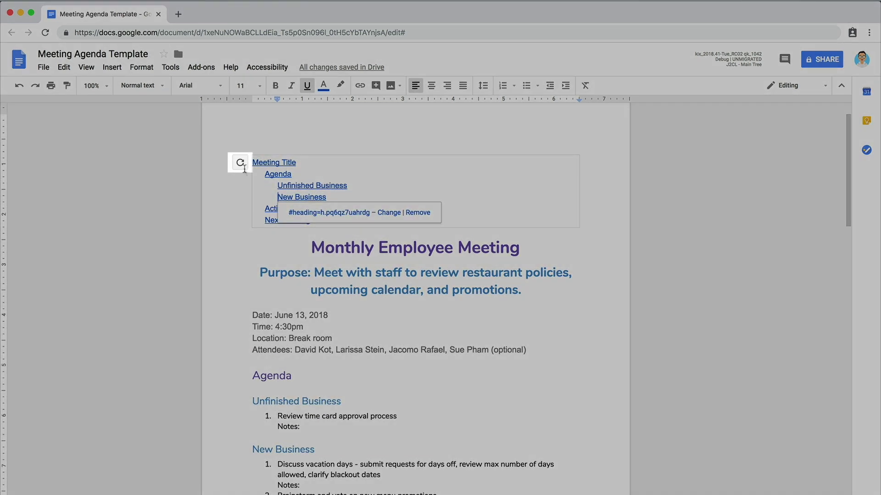
left_click(241, 166)
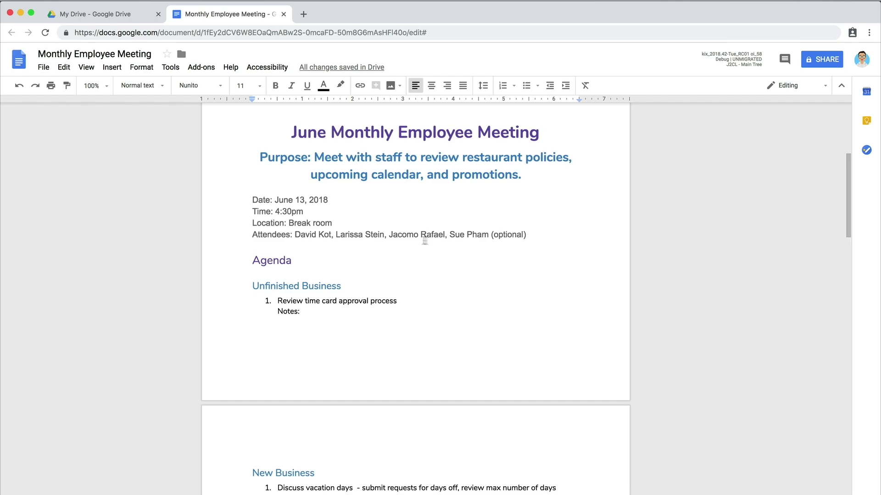
Step: Comment on the third attendee's name, mentioning them: 'Would you be willing to take notes during the meeting?'
left_click_drag(389, 235, 444, 235)
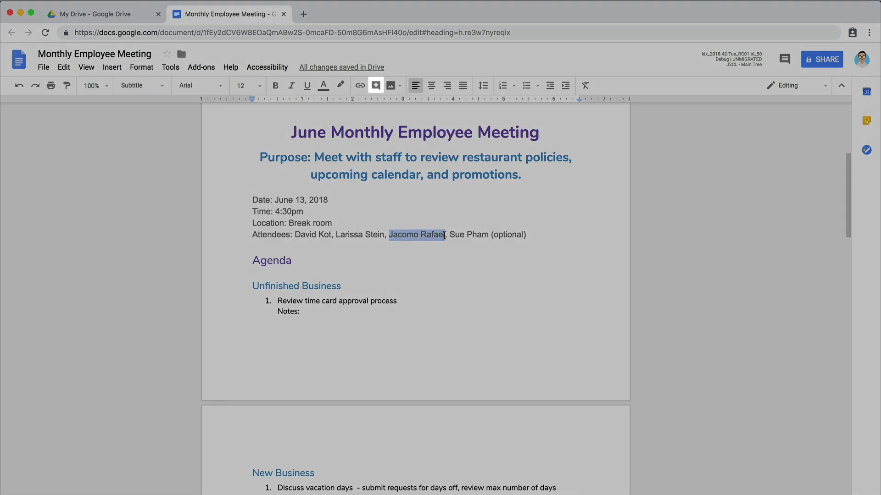
left_click(375, 86)
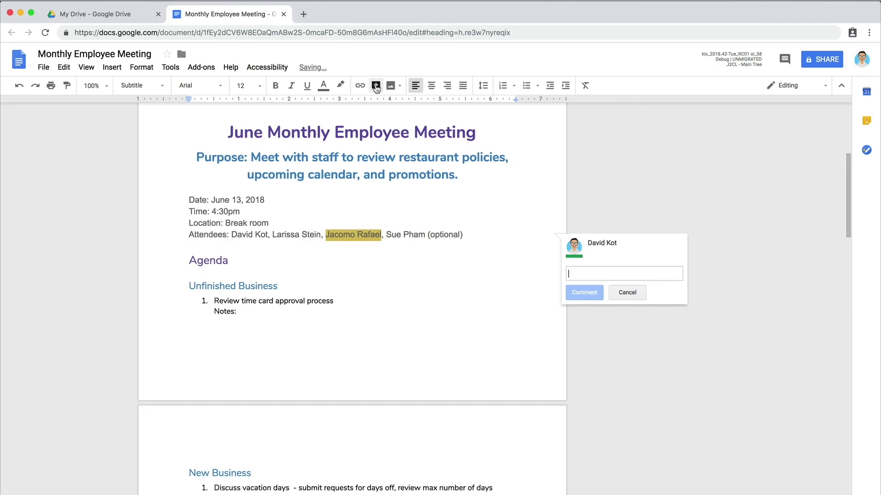
type("+")
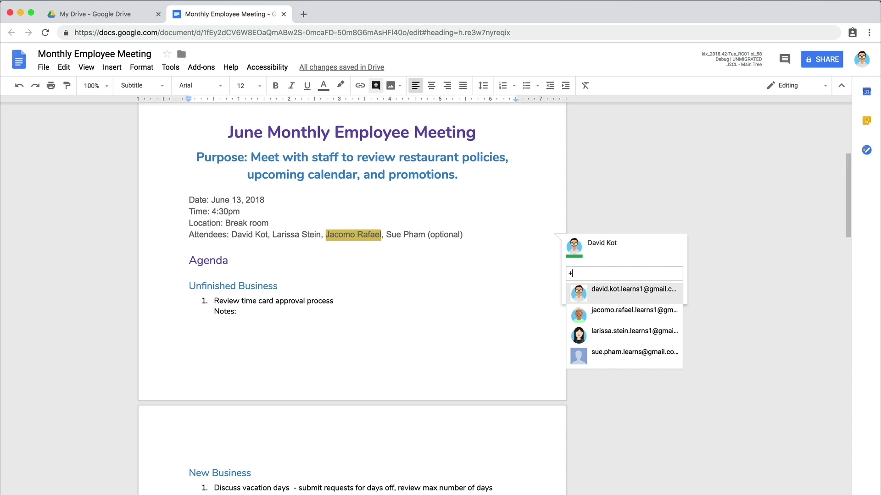
type("jacomo")
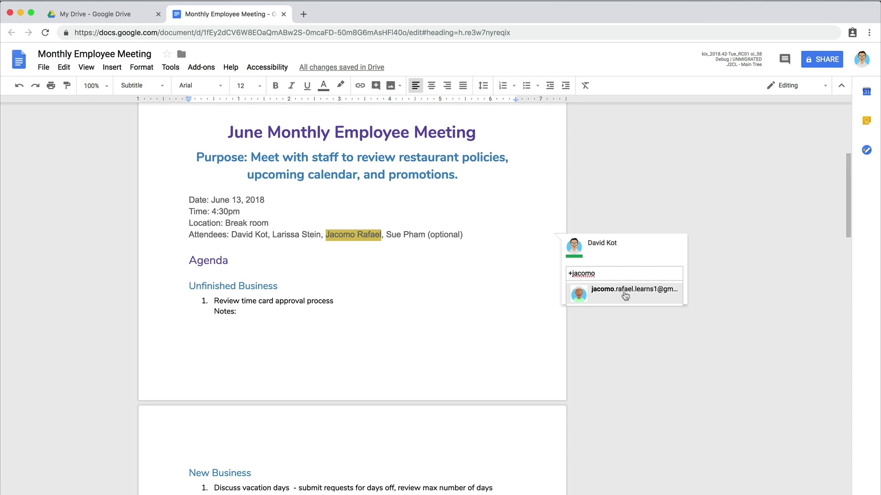
left_click(631, 298)
type("Wo")
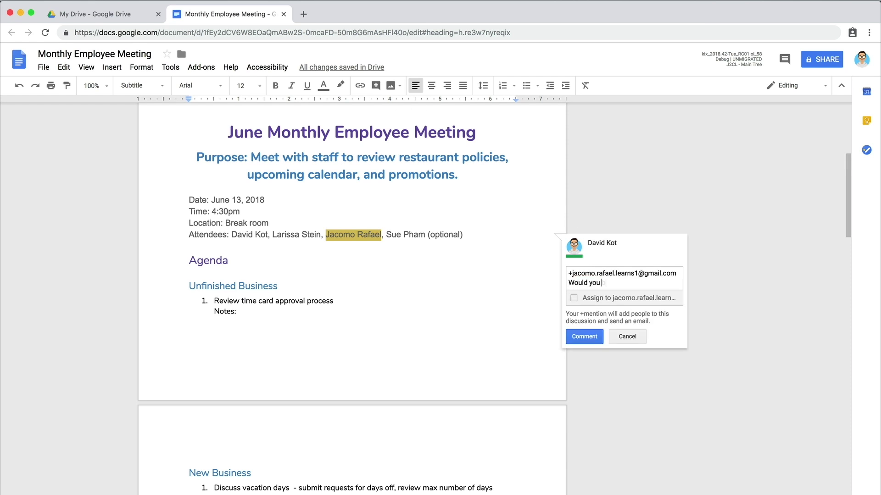
type(" during the meeting?")
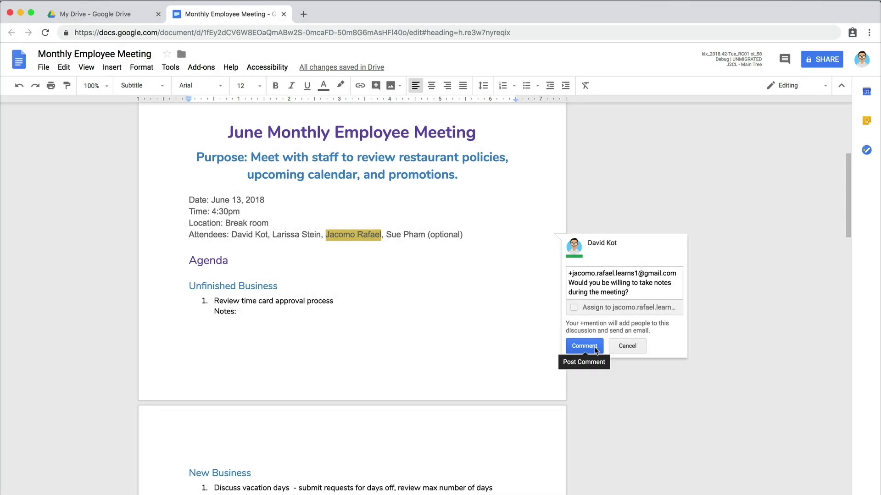
left_click(595, 349)
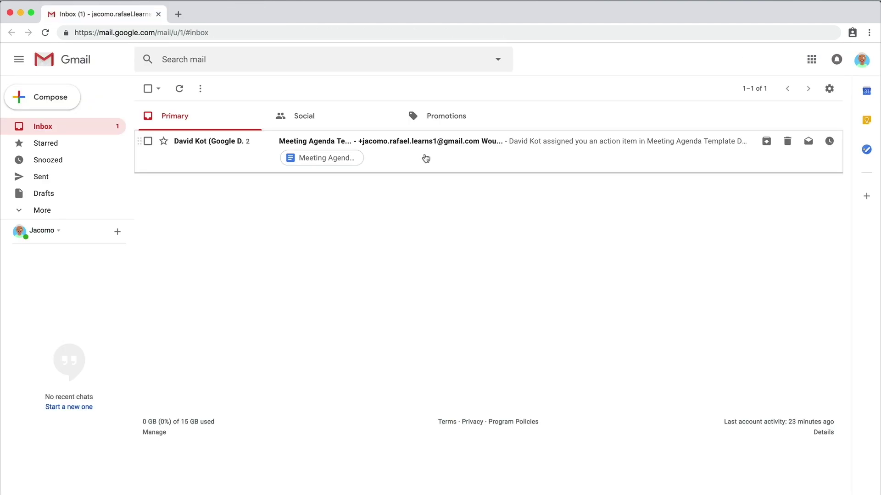
left_click(425, 158)
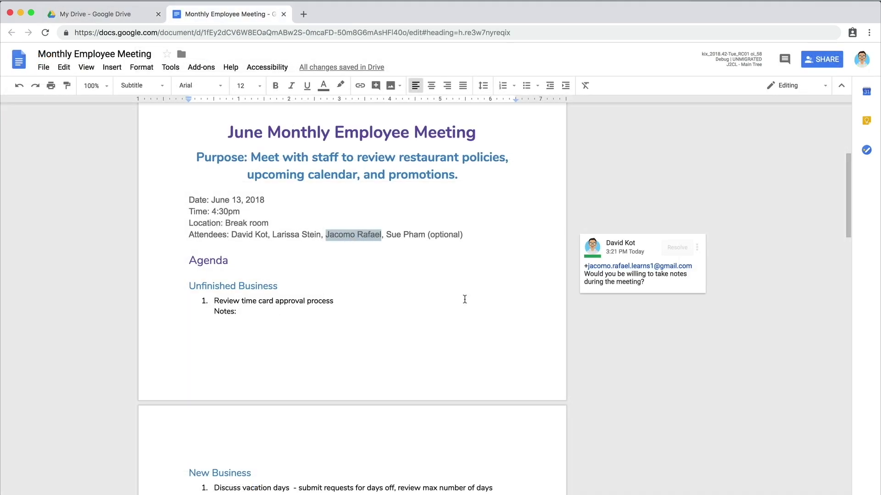
Step: Assign 'Discuss vacation days' to the second attendee through a mention comment
scroll(465, 299, "down", 5)
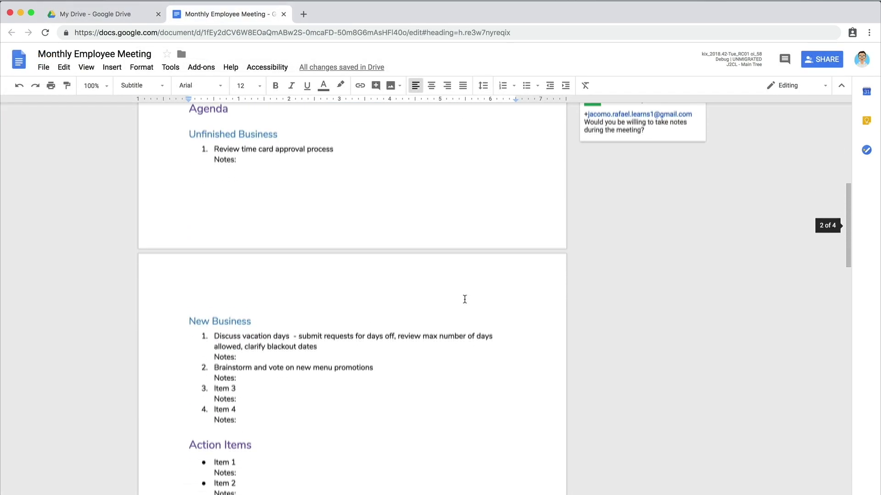
scroll(464, 299, "down", 2)
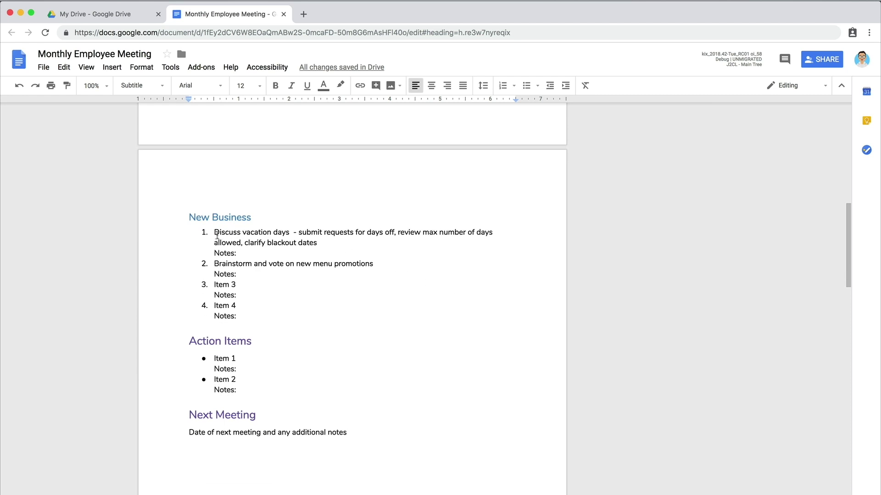
left_click_drag(212, 231, 290, 232)
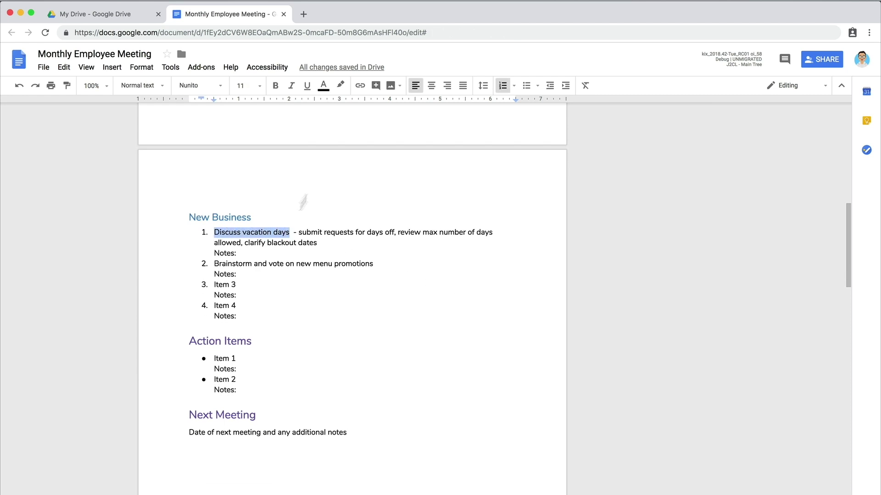
left_click(376, 85)
type("+larissa")
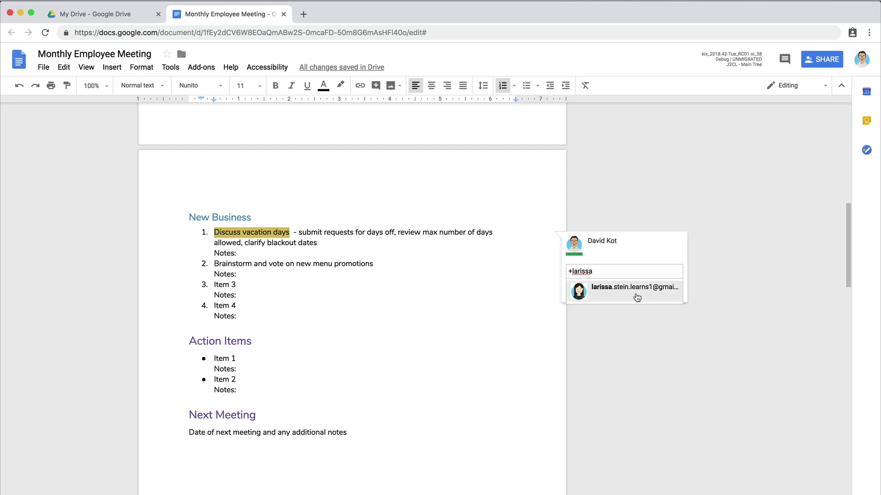
left_click(637, 298)
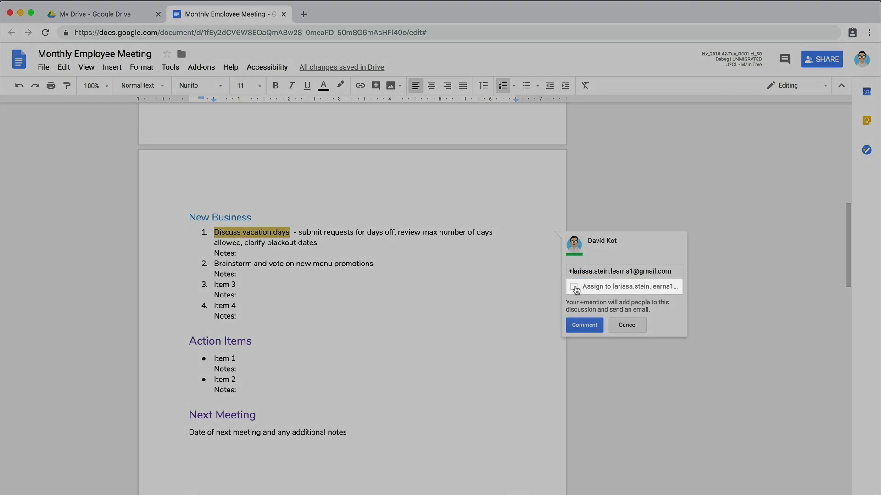
left_click(573, 287)
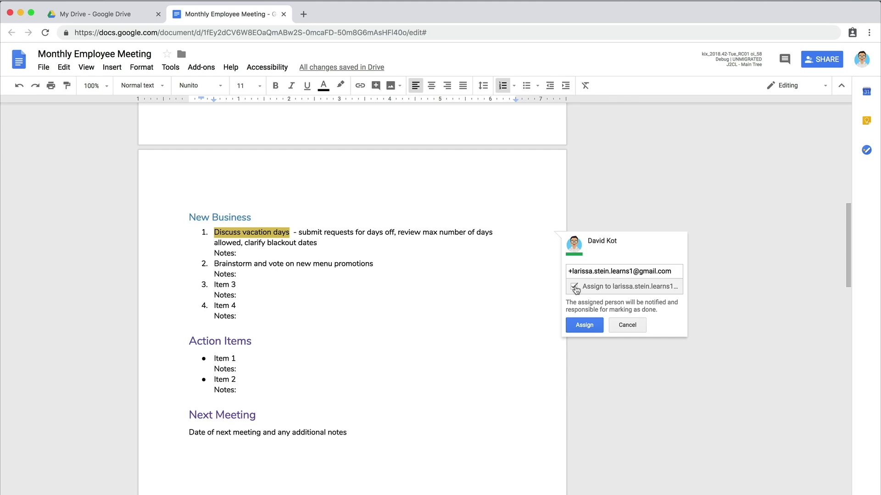
left_click(584, 325)
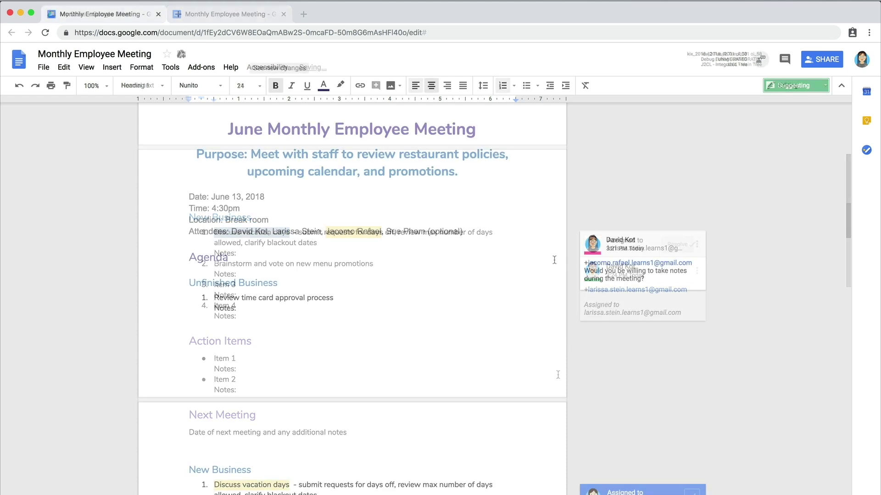
Step: Mark the assigned task as done and view its notification email
scroll(554, 260, "down", 2)
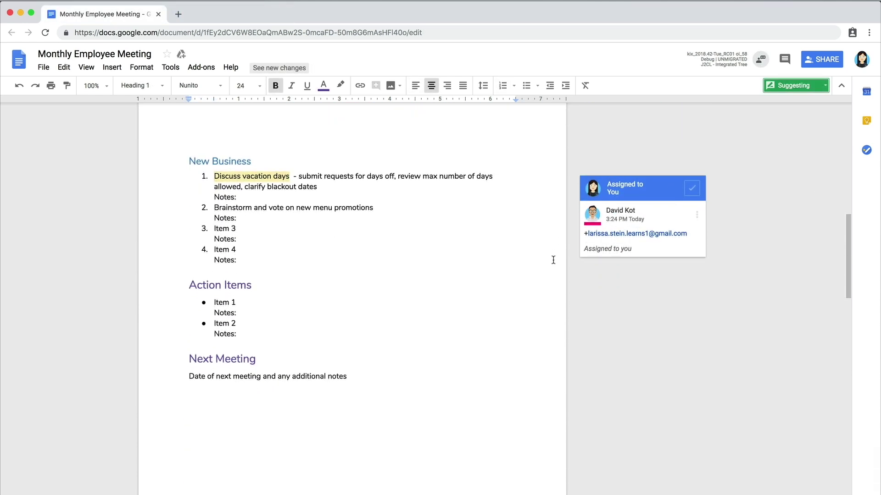
left_click(692, 188)
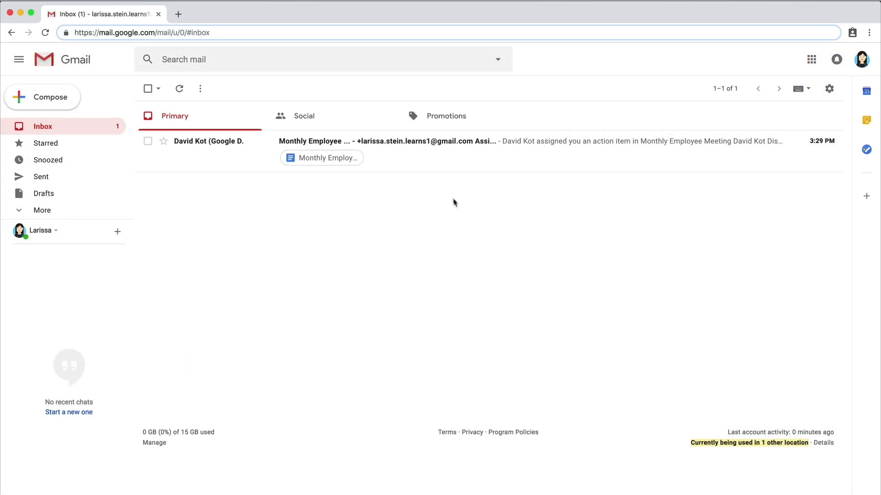
left_click(434, 159)
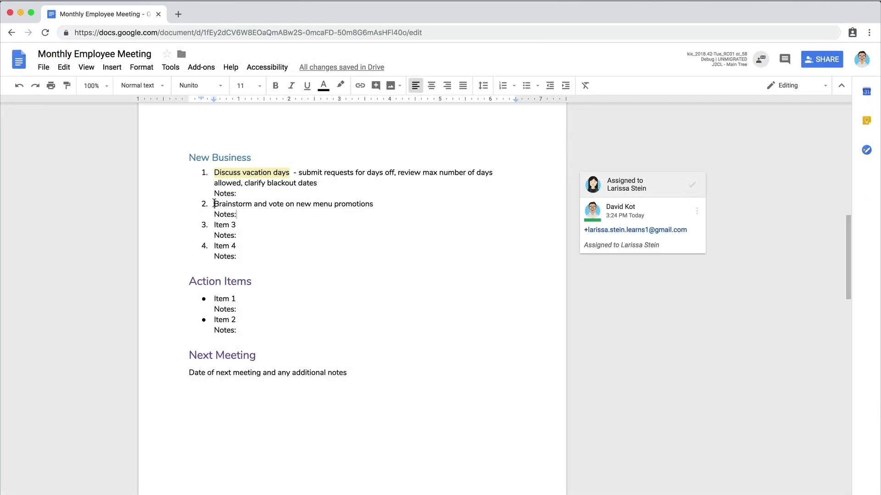
Step: Comment on 'Brainstorm' with 'Everyone, please add at least one idea to the list'
left_click_drag(214, 203, 250, 203)
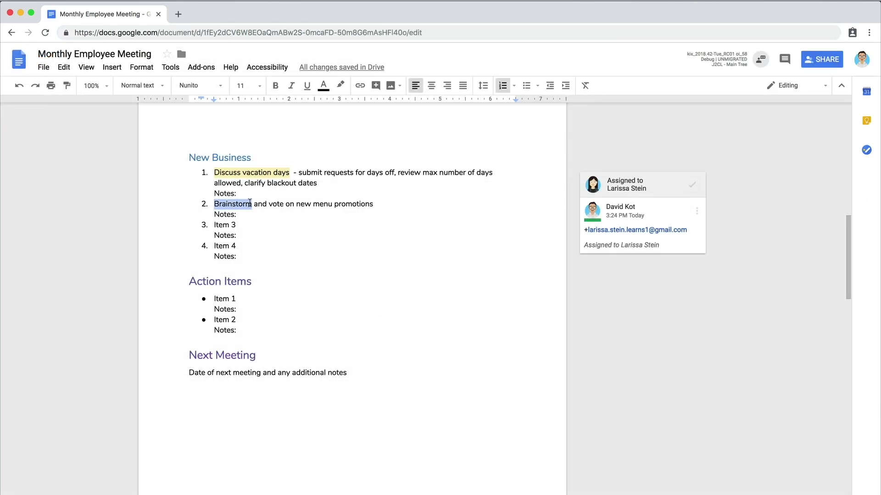
left_click(375, 86)
type("Everyone,")
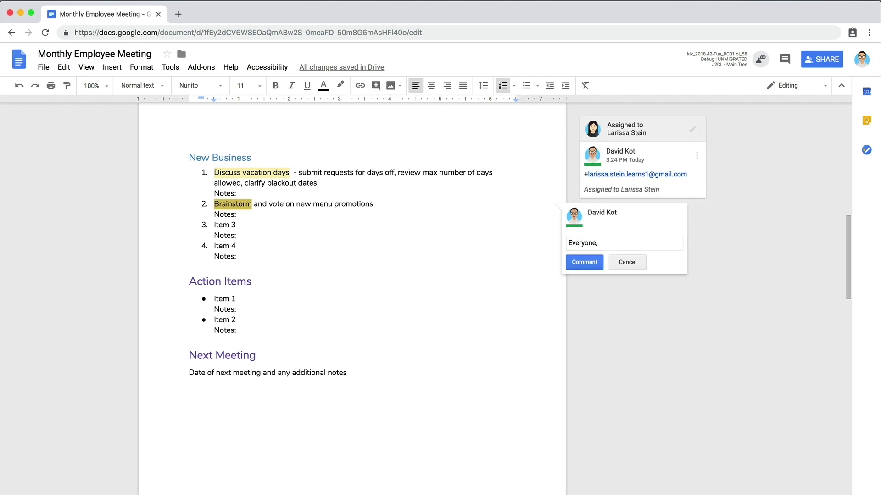
type(" please add at least one idea to the l")
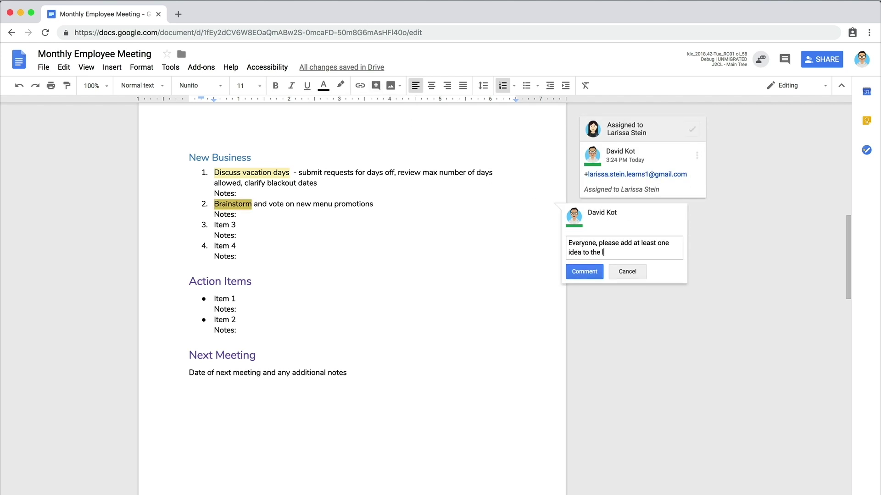